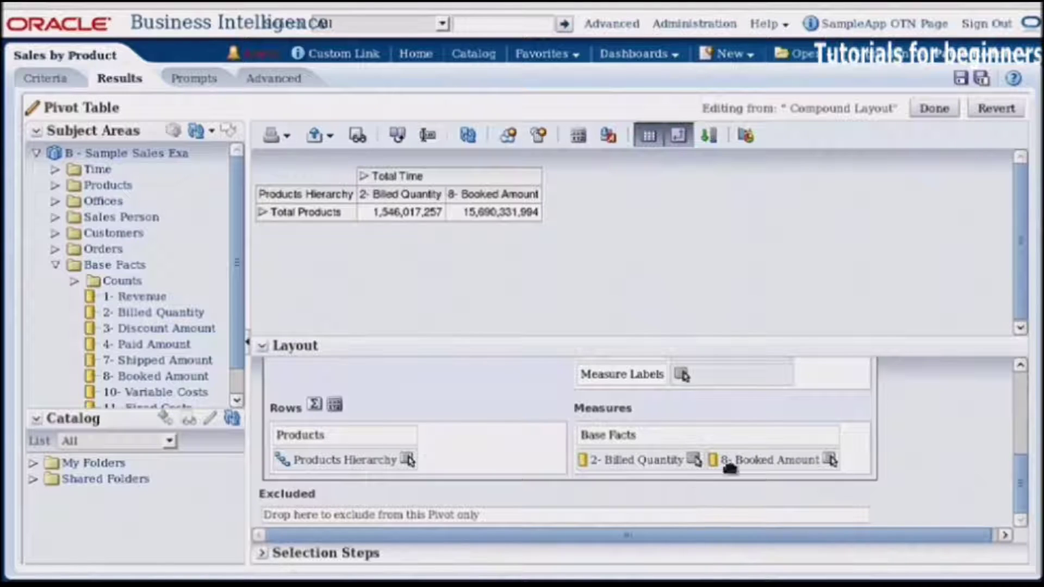
- Add the 1- Revenue measure from Base Facts to the pivot table's measures, between 2- Billed Quantity and 8- Booked Amount
mouse_move(1025, 482)
mouse_down()
mouse_move(1026, 432)
mouse_move(1027, 486)
mouse_up()
scroll(231, 329, down, 1)
mouse_move(136, 272)
mouse_down()
mouse_move(230, 289)
mouse_move(673, 460)
mouse_up()
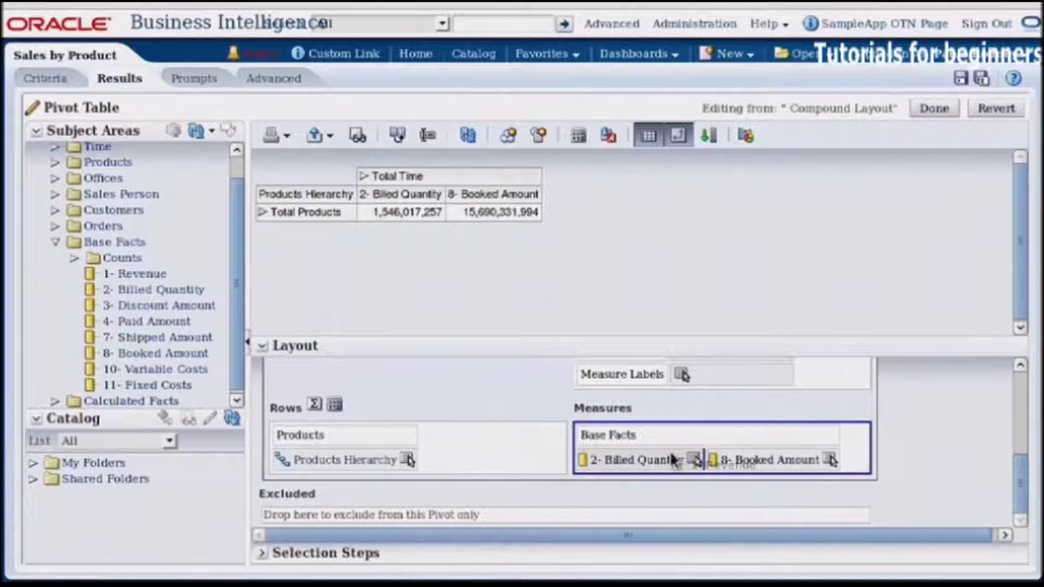
drag(673, 460, 635, 446)
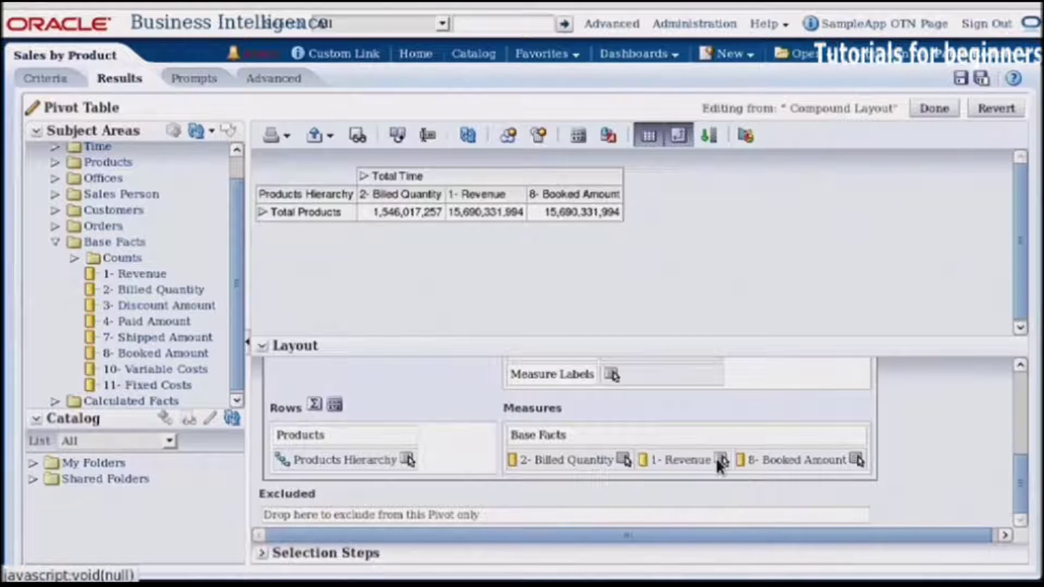
- Duplicate the 1- Revenue measure as an additional layer in the pivot table's measures
click(720, 461)
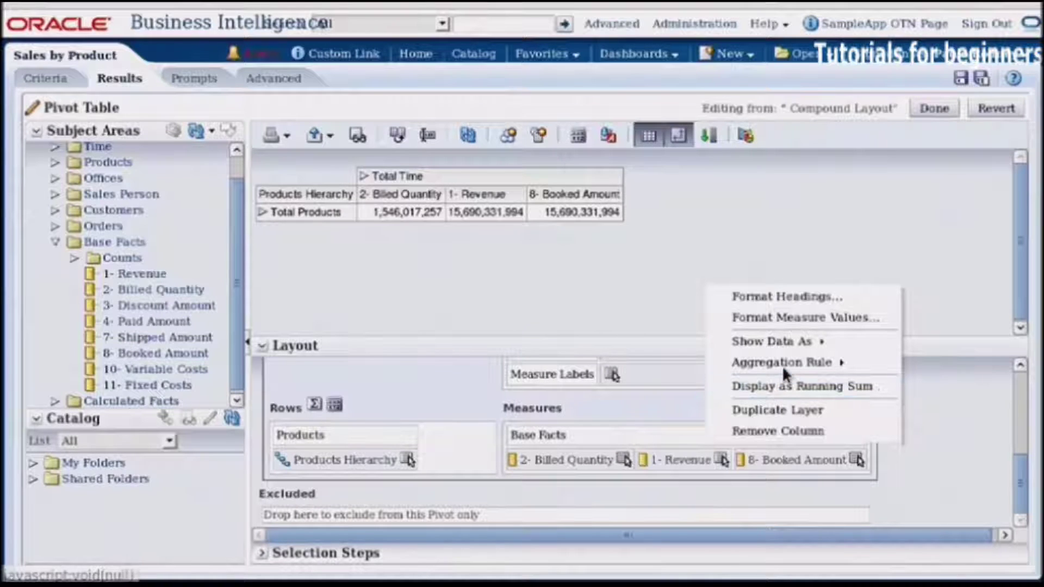
mouse_move(781, 363)
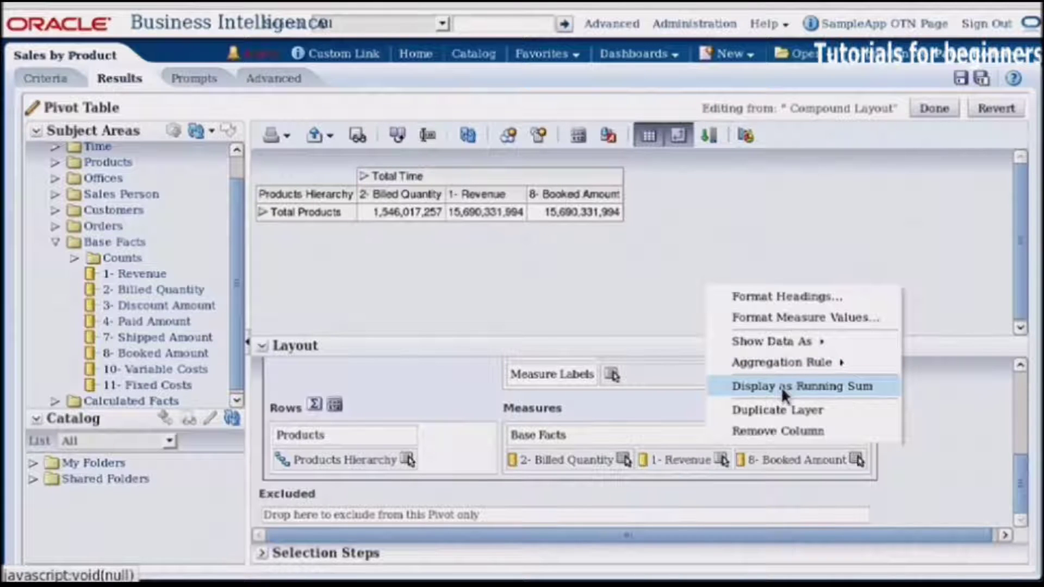
click(784, 408)
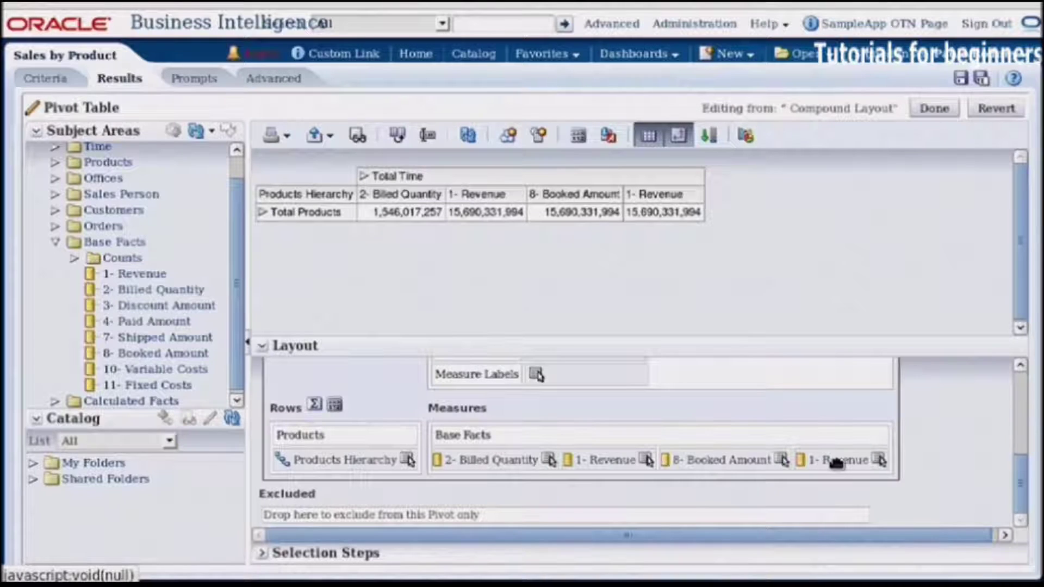
- Set the heading caption of the duplicated 1- Revenue measure to "% of period"
click(879, 458)
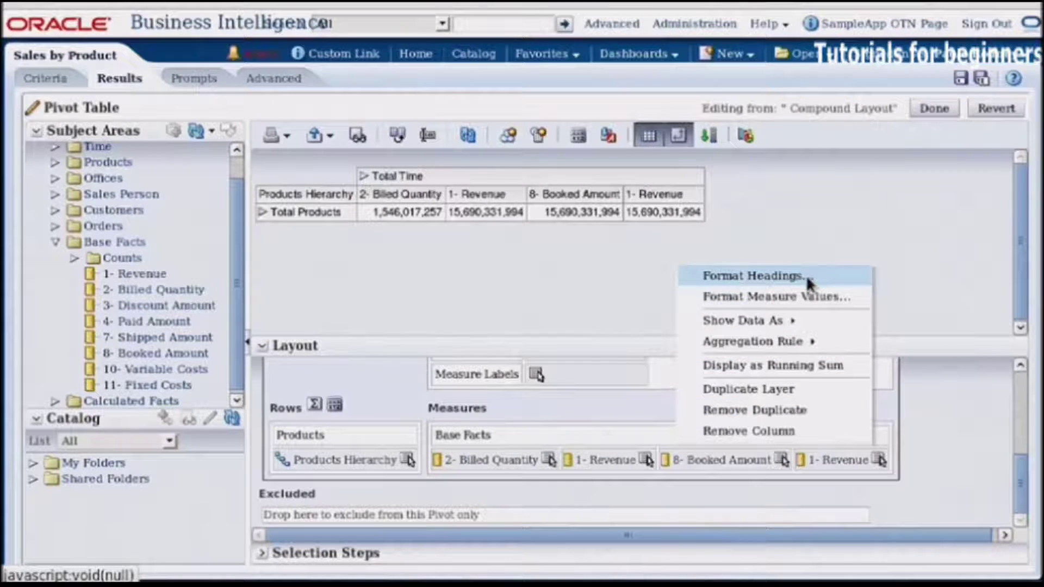
click(806, 275)
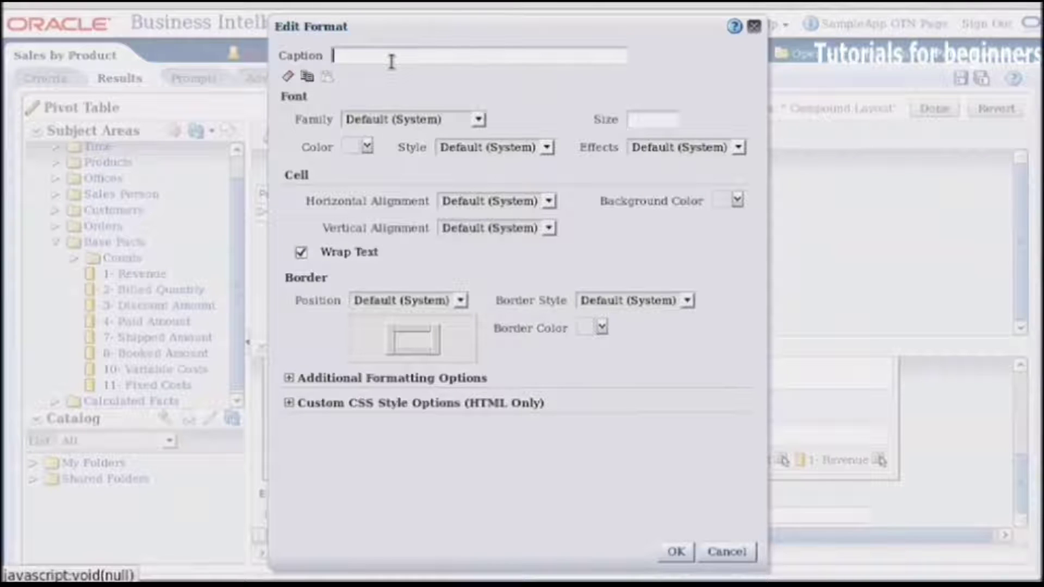
text(% of period)
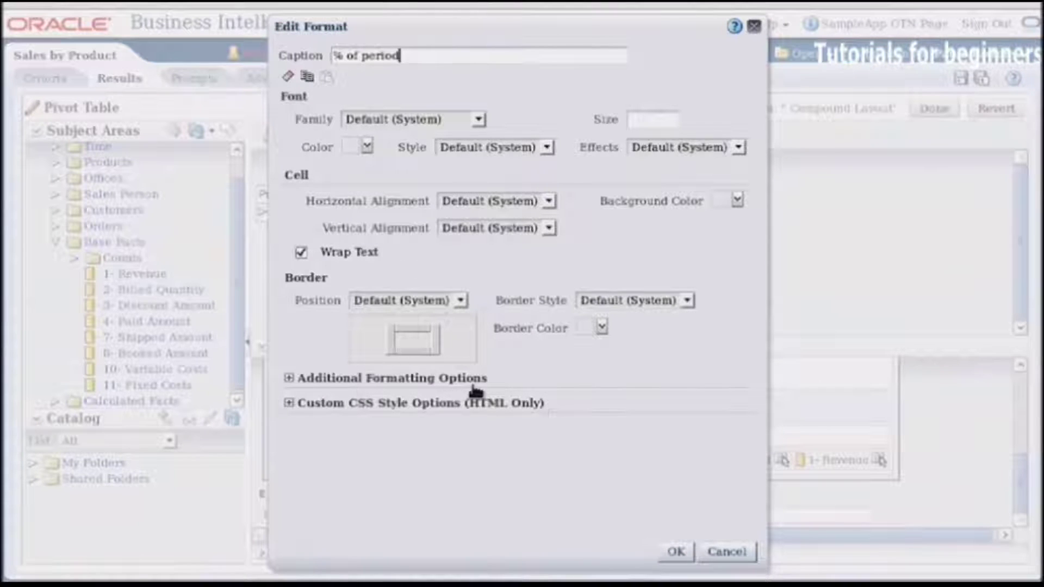
click(290, 379)
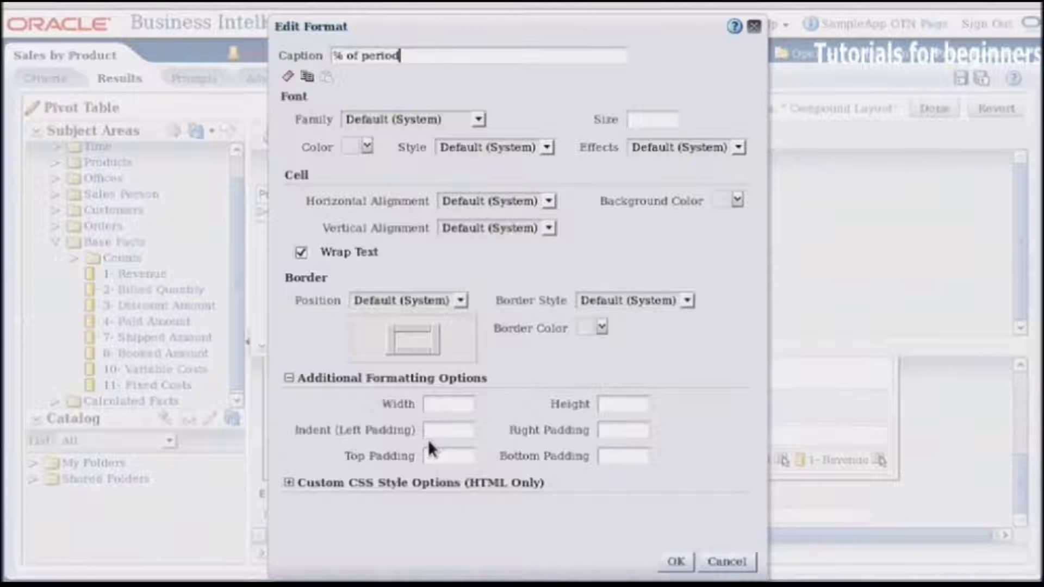
click(675, 560)
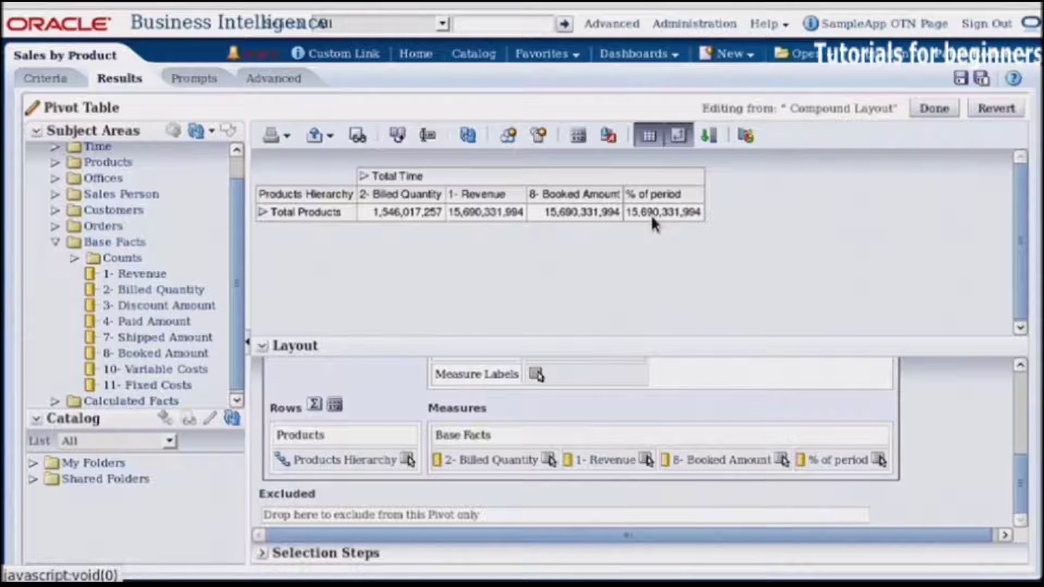
- Show the "% of period" measure's data as a percent of Column and finish editing the pivot table
mouse_move(659, 212)
click(877, 458)
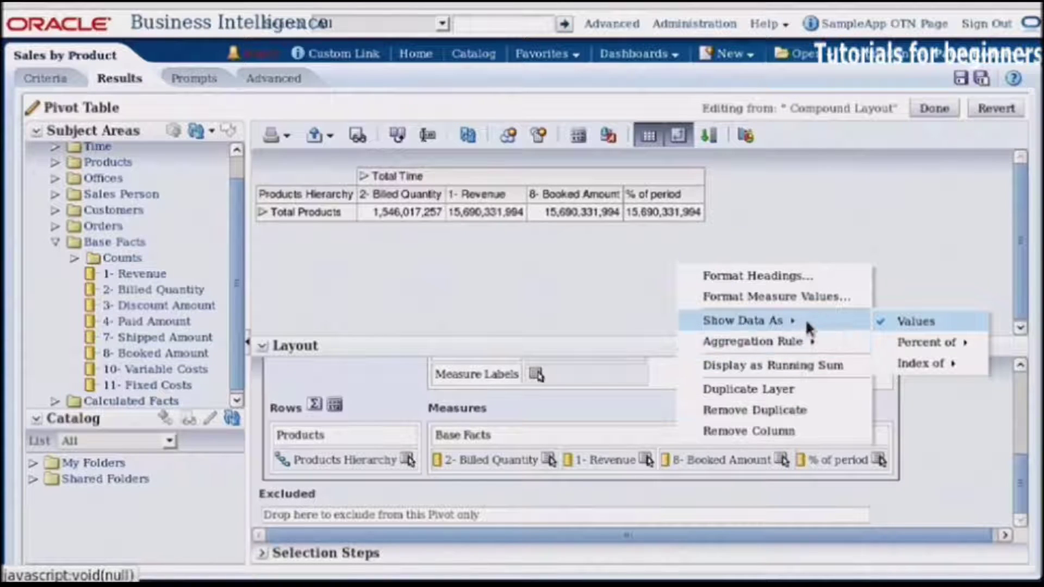
mouse_move(912, 341)
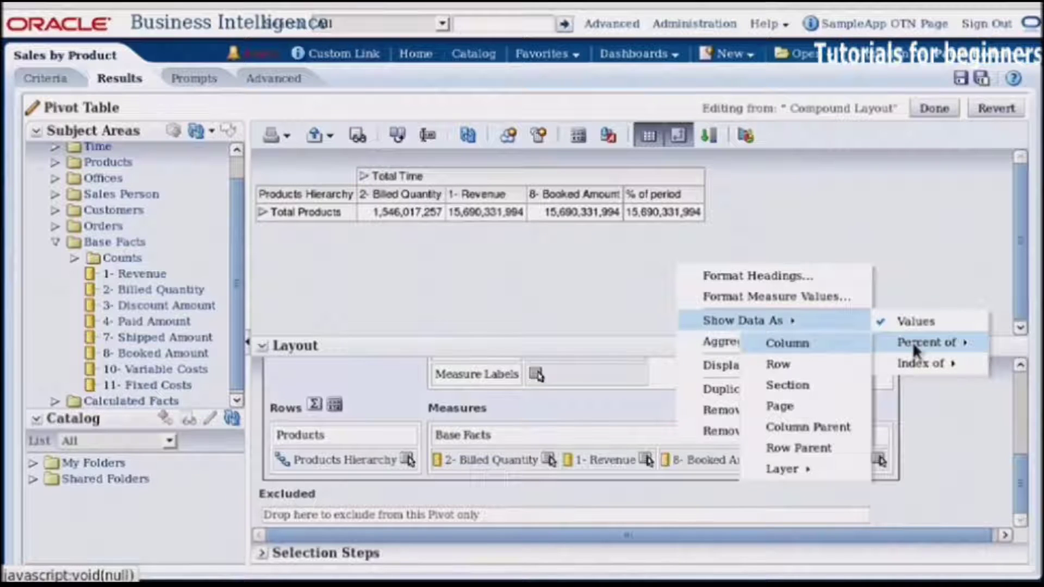
click(832, 345)
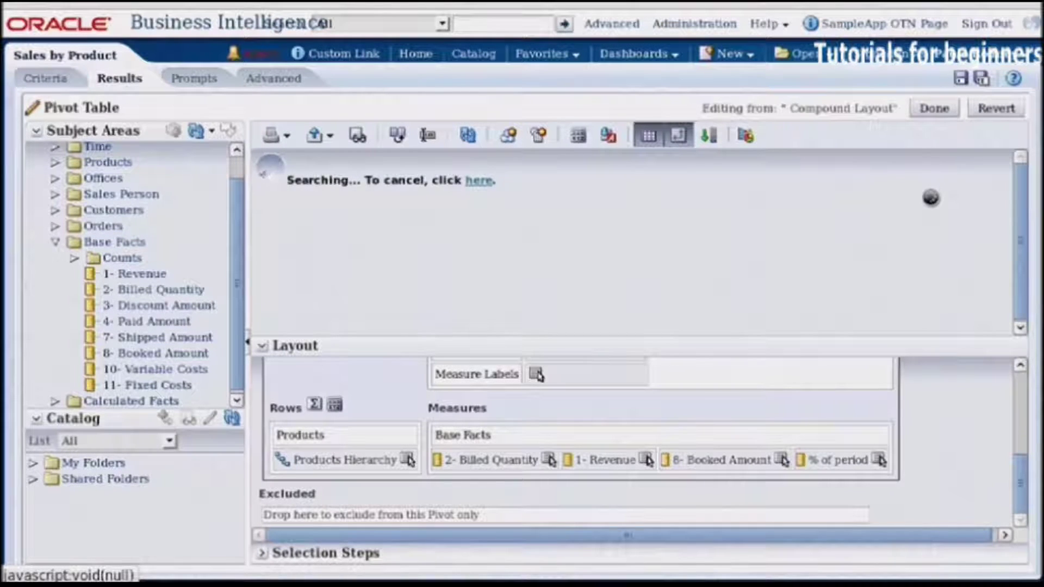
click(935, 108)
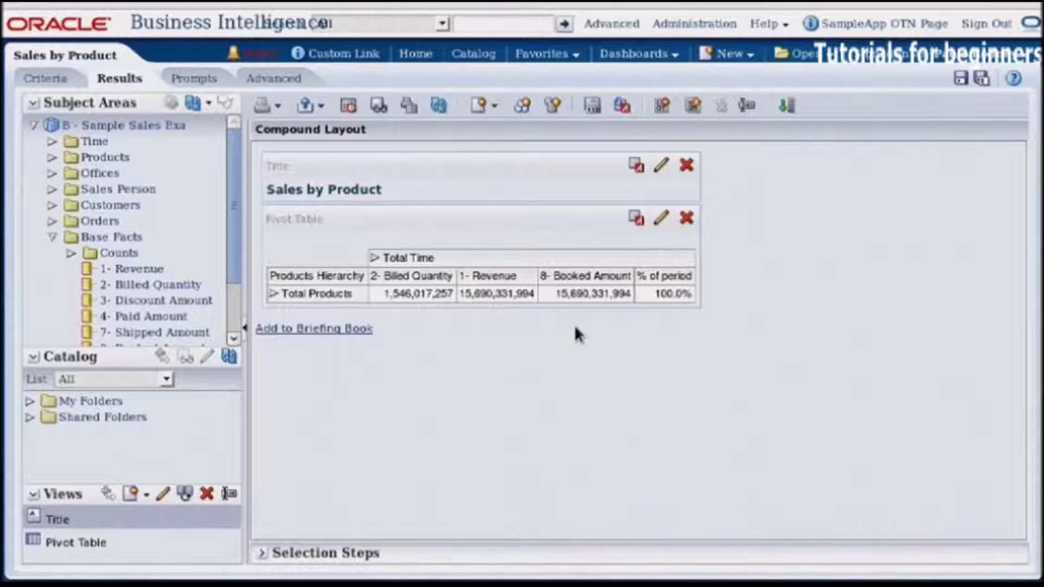
- Expand Total Products, check the 2010 breakdown under Total Time before collapsing it again, and save the analysis
click(273, 293)
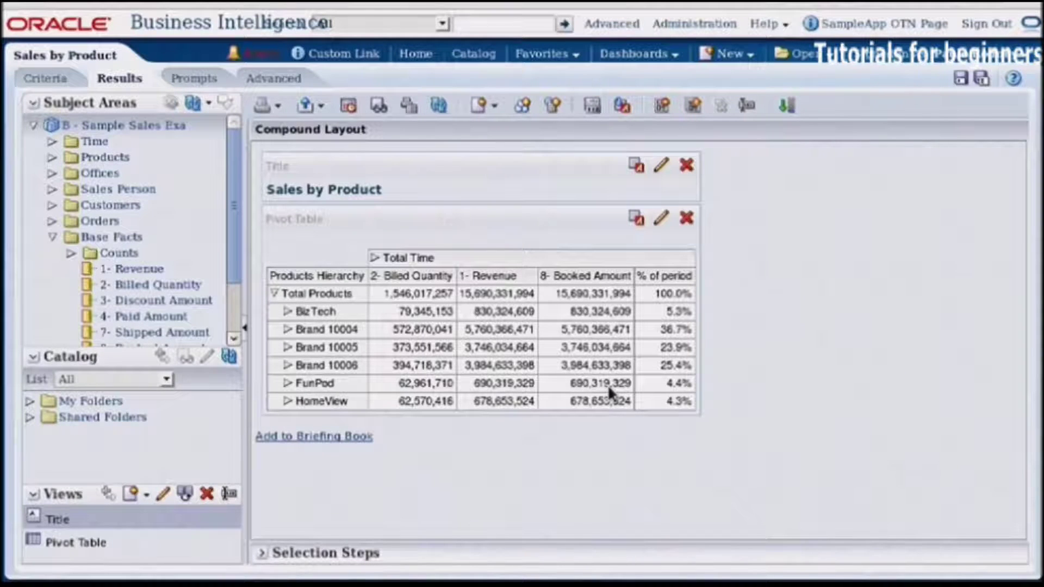
drag(374, 257, 549, 334)
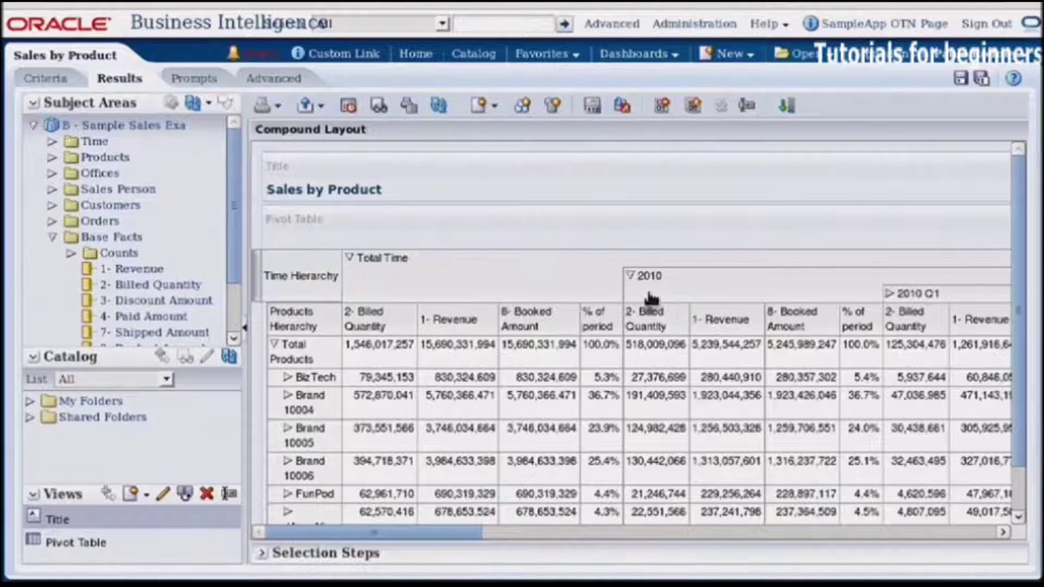
drag(455, 533, 491, 537)
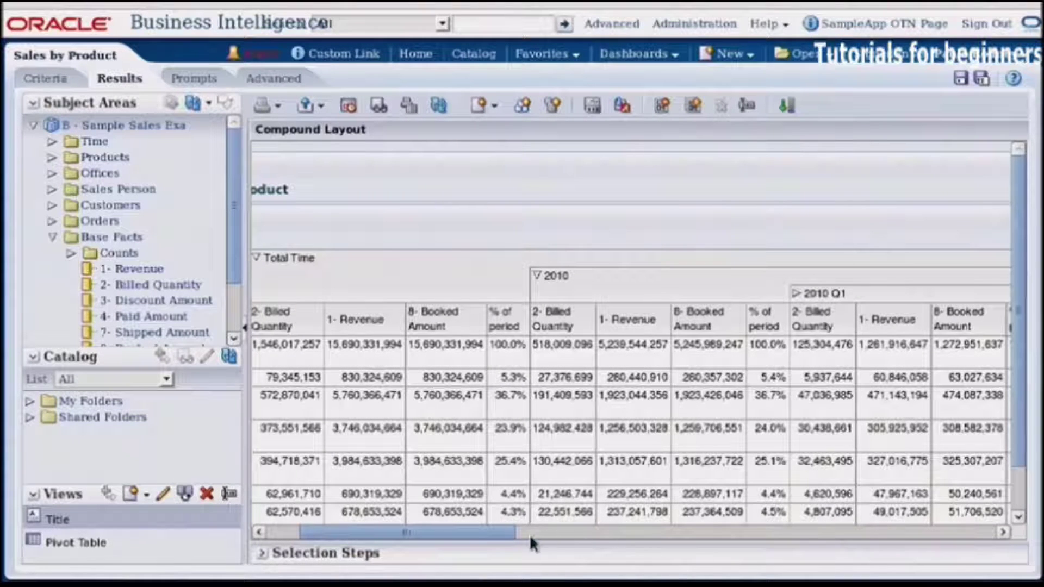
drag(491, 532, 416, 553)
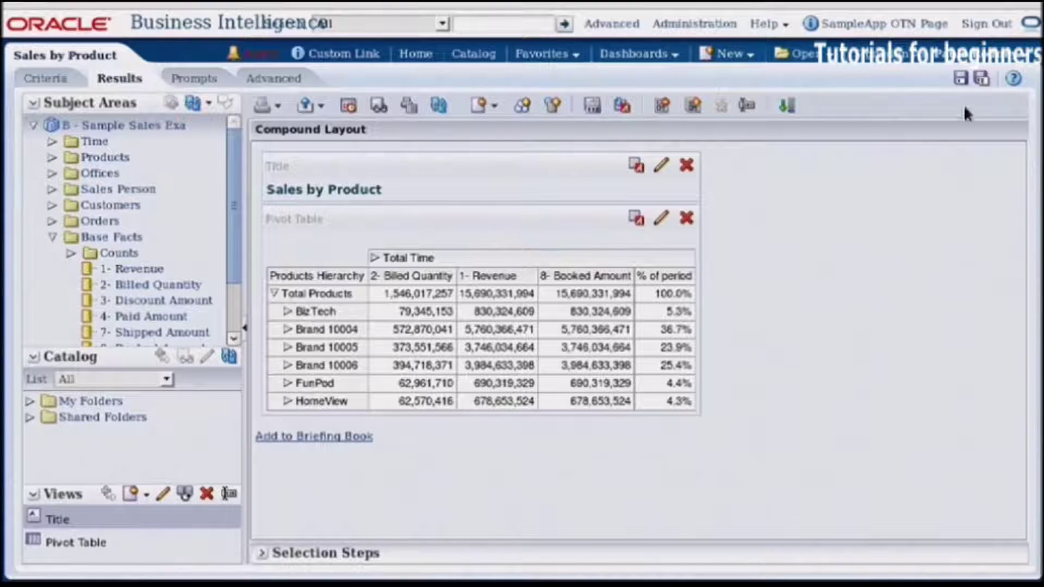
click(961, 79)
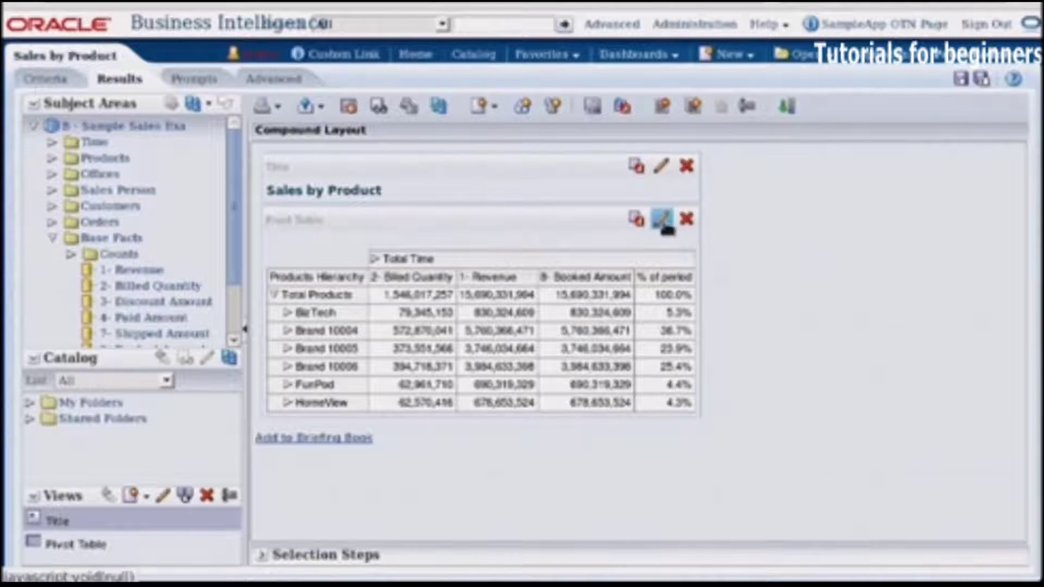
- Add a grand total after the pivot table's rows, finish editing, and compare the Billed Quantity of Total Products with Grand Total
click(662, 220)
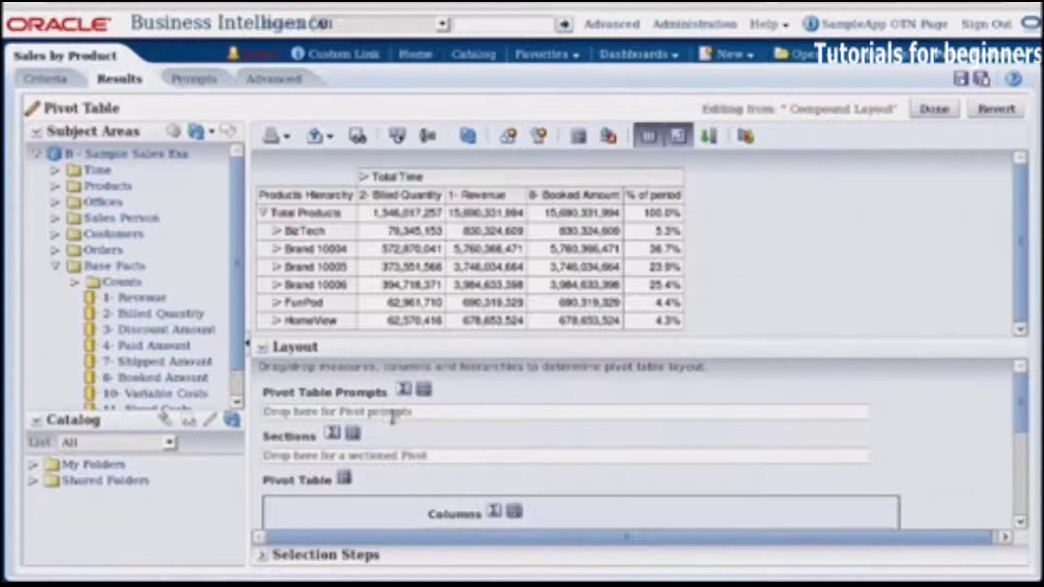
drag(1019, 413, 1030, 482)
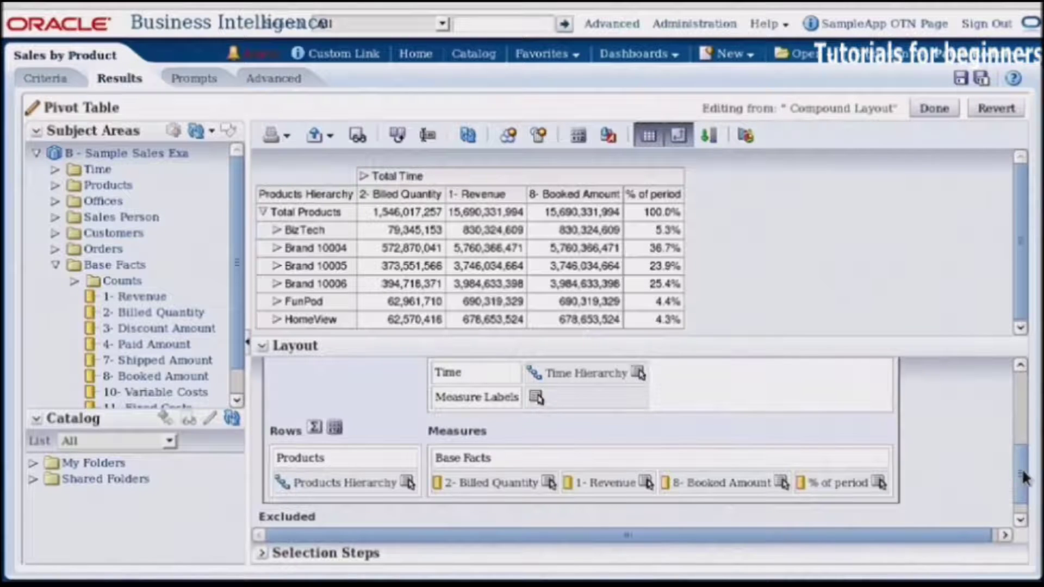
scroll(1022, 468, up, 3)
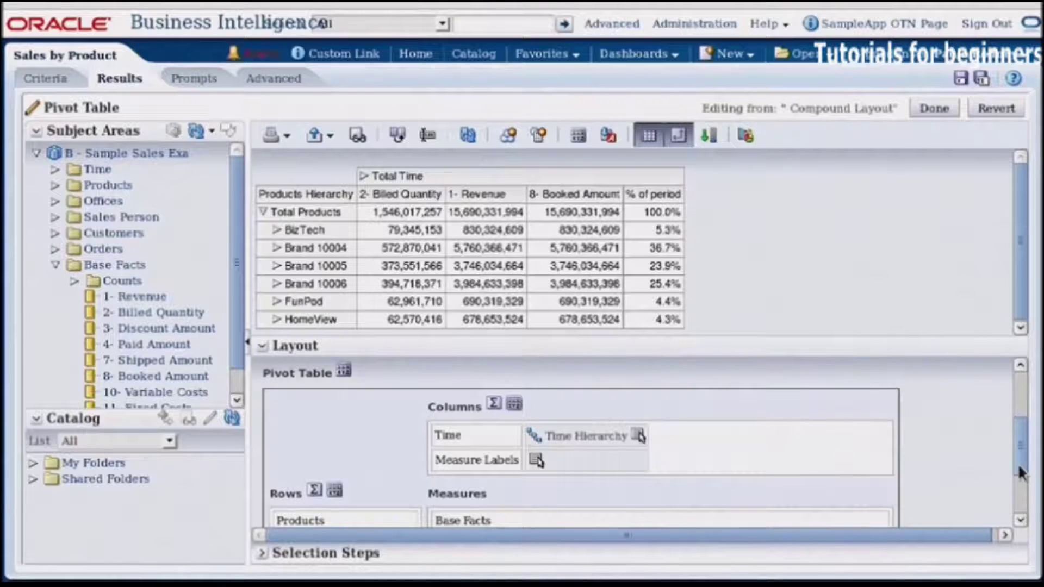
scroll(1018, 463, down, 3)
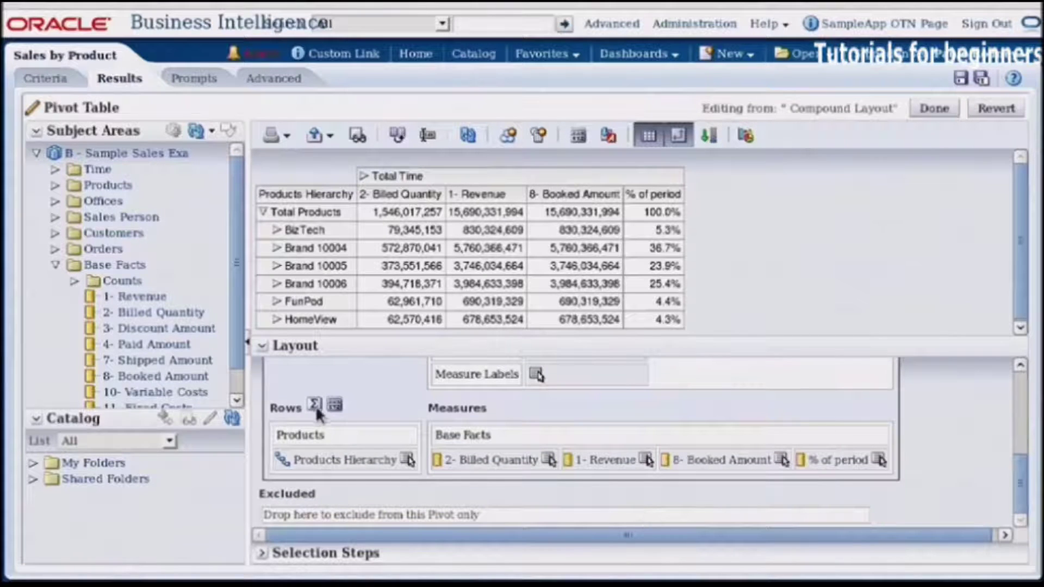
click(314, 404)
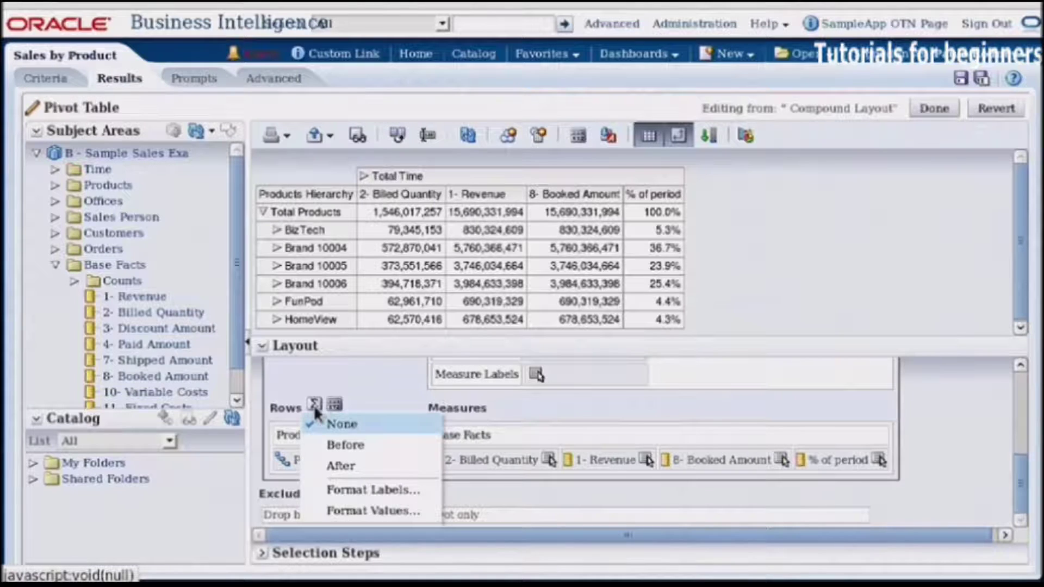
click(340, 466)
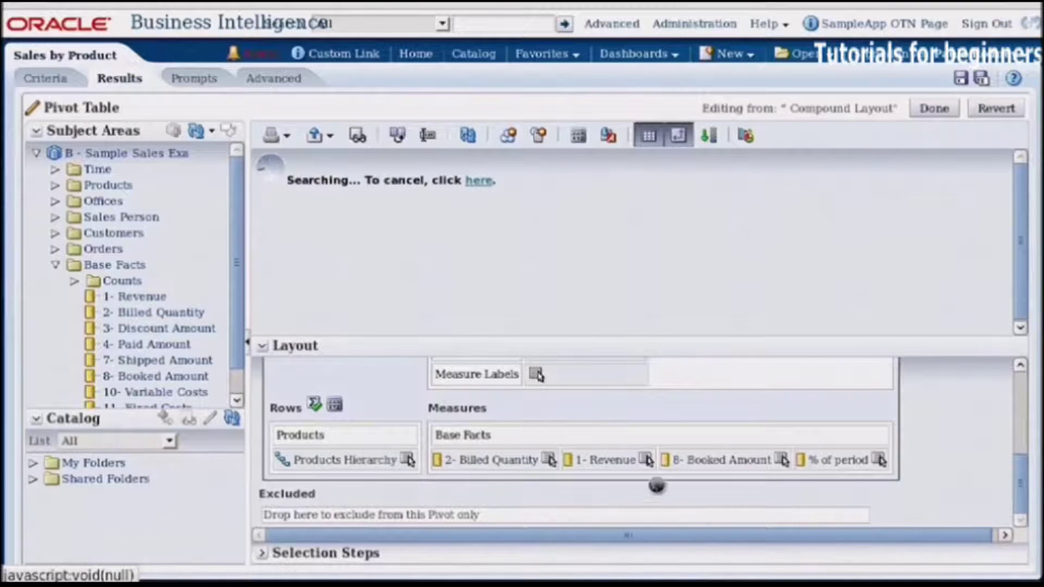
click(937, 111)
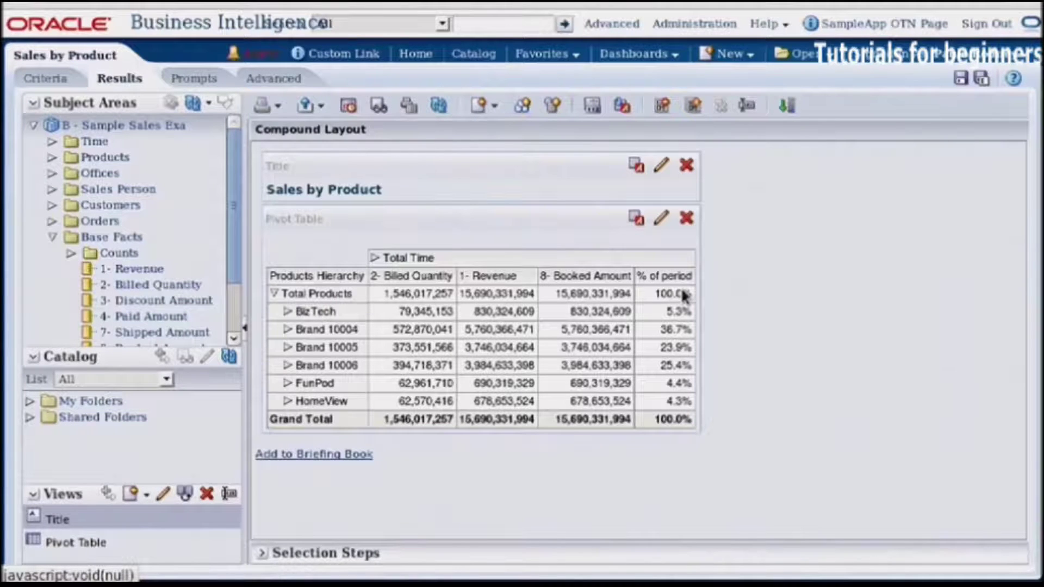
click(402, 292)
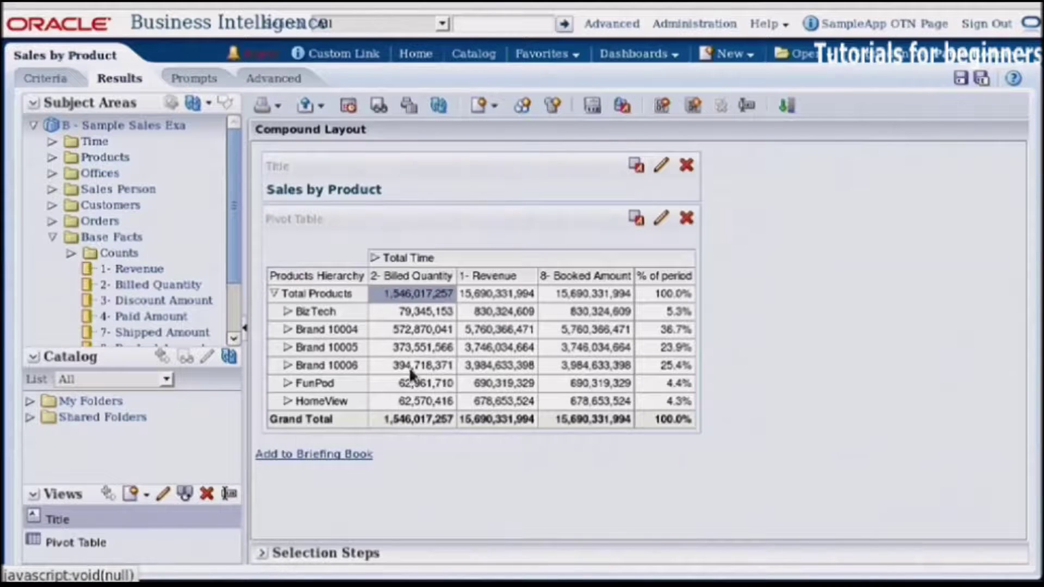
click(408, 420)
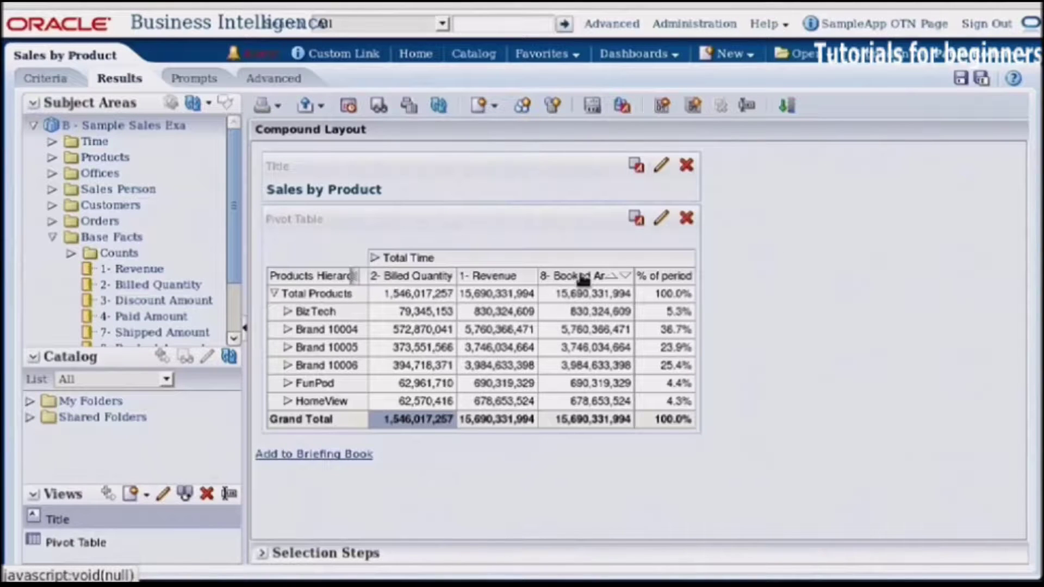
- Edit the pivot table and start a new Select Members selection step for the Products Hierarchy
click(661, 219)
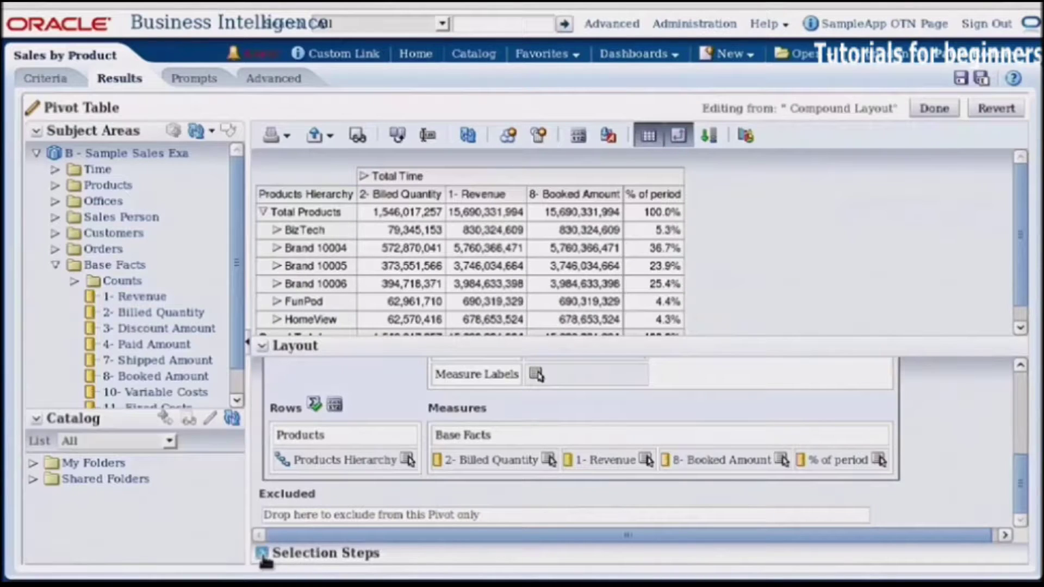
click(261, 553)
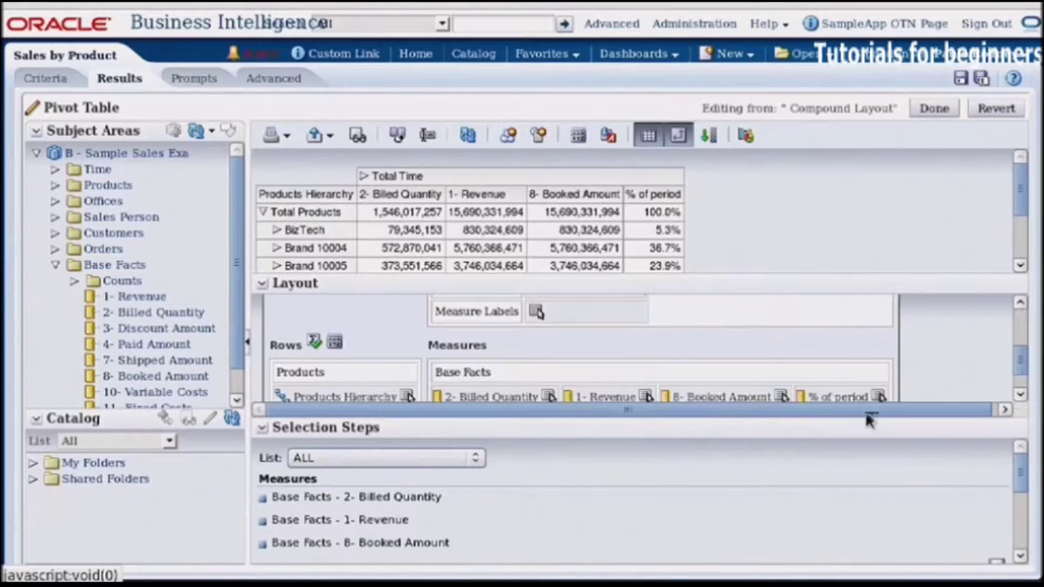
click(262, 429)
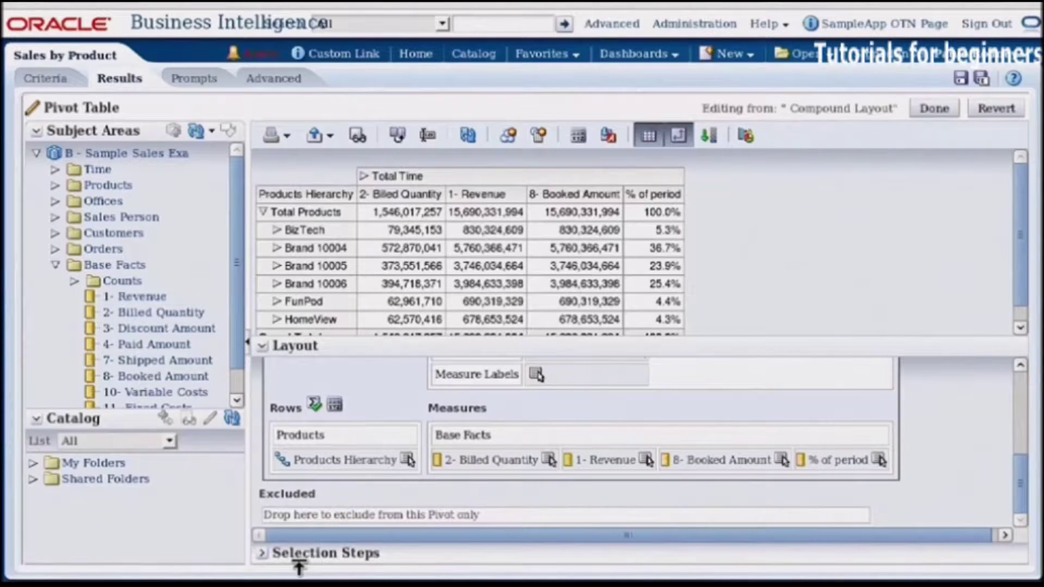
click(262, 553)
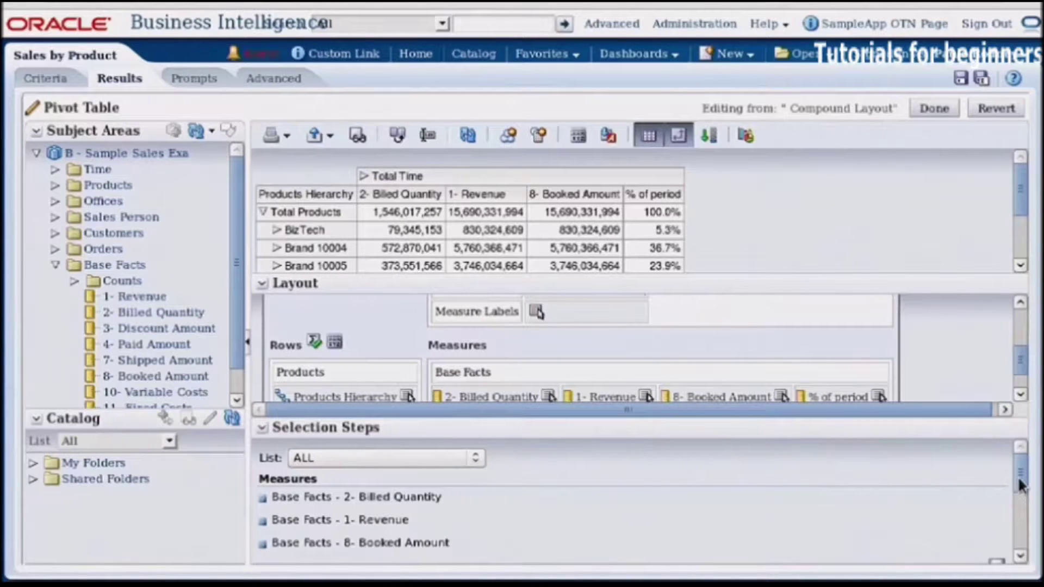
drag(1021, 486, 1036, 550)
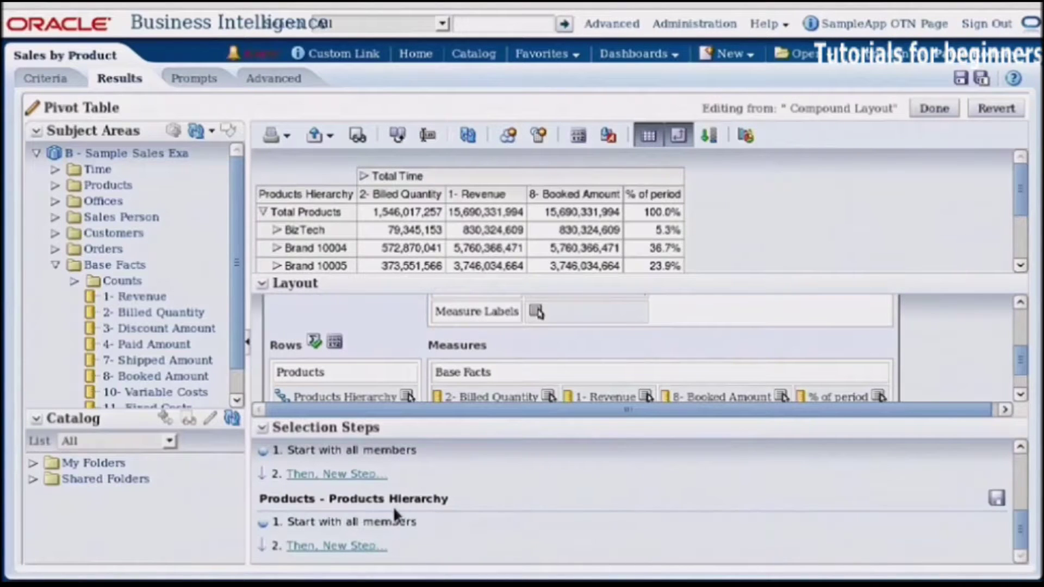
mouse_move(305, 526)
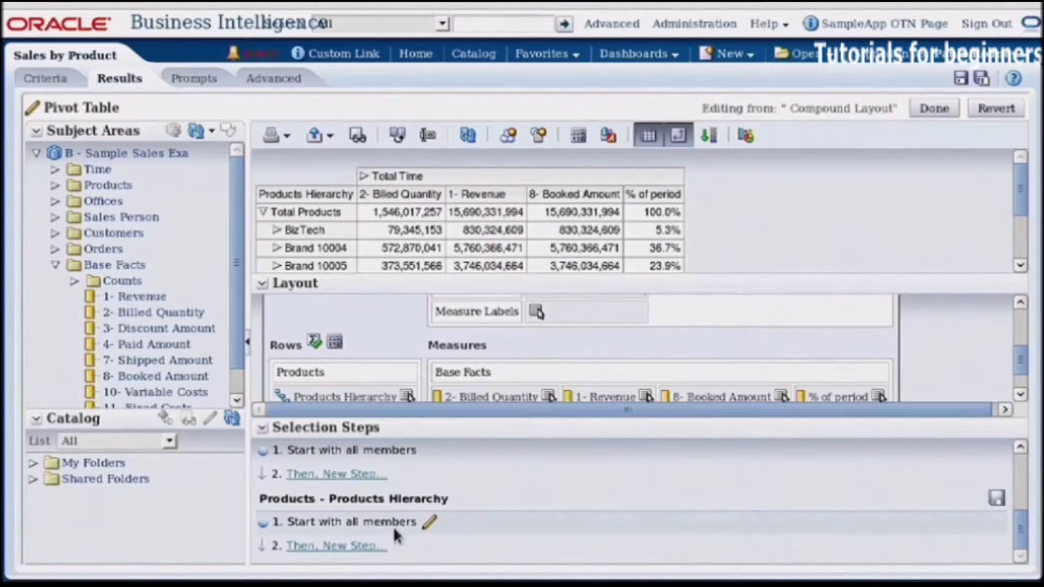
click(357, 547)
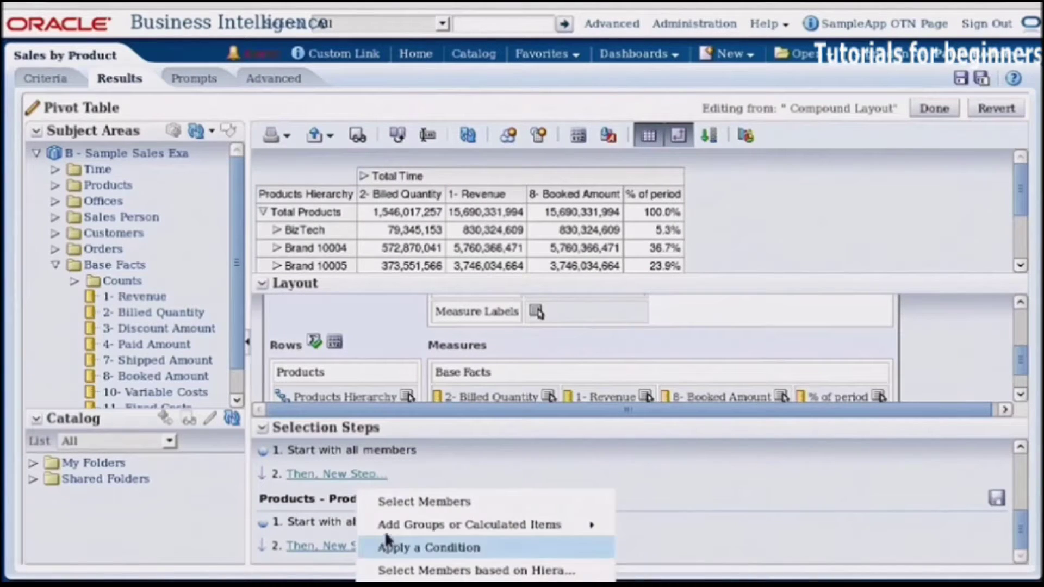
click(426, 501)
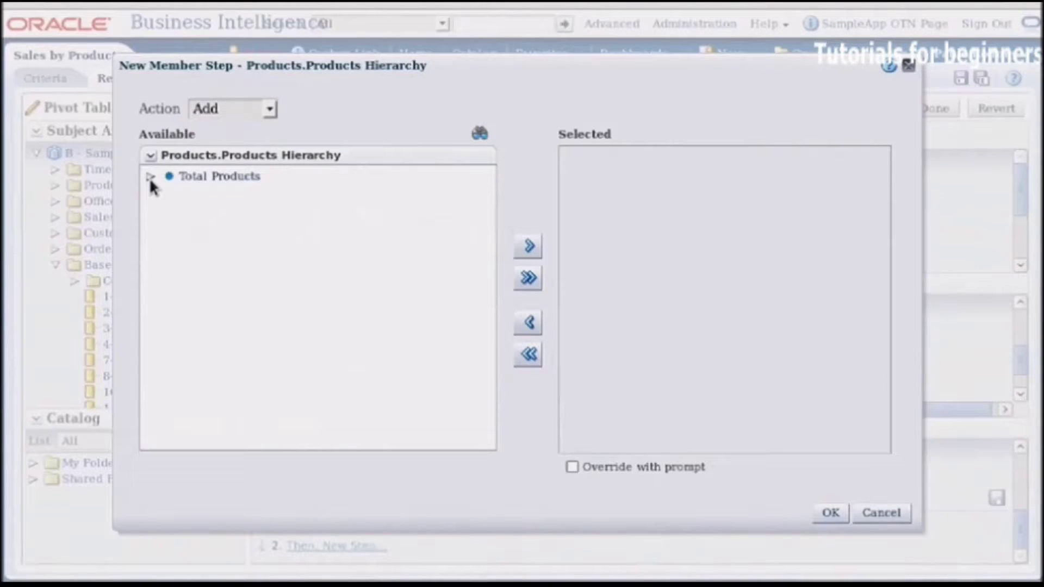
- Expand Total Products and add BizTech, FunPod and HomeView to the selected members of the new step
click(150, 177)
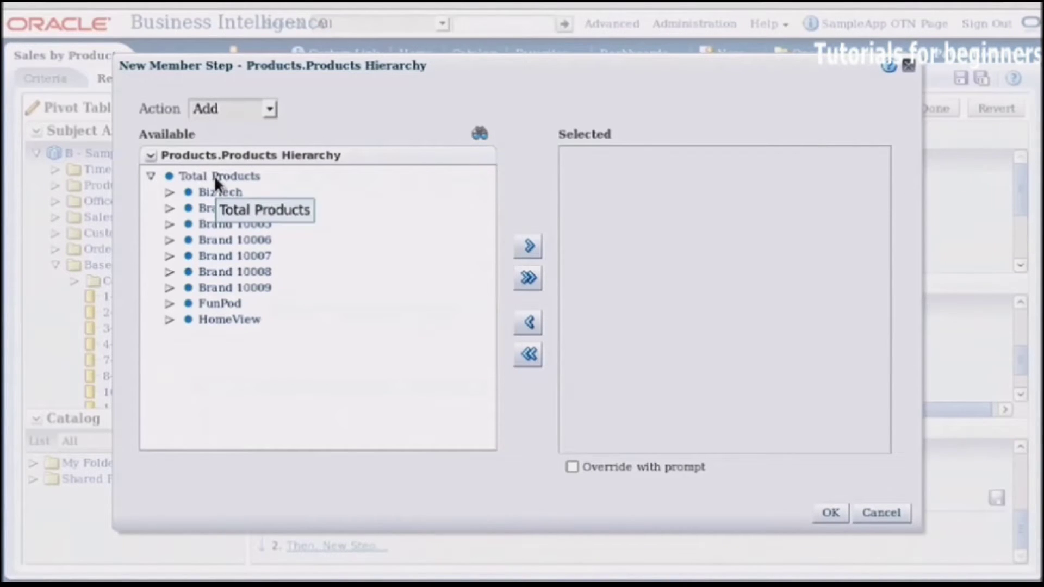
click(218, 192)
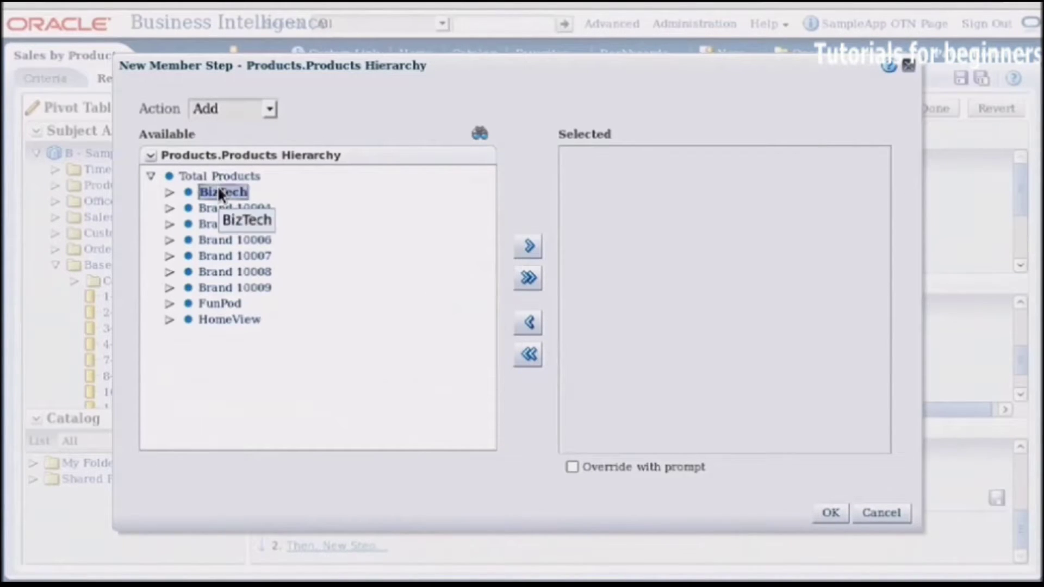
click(529, 246)
click(227, 302)
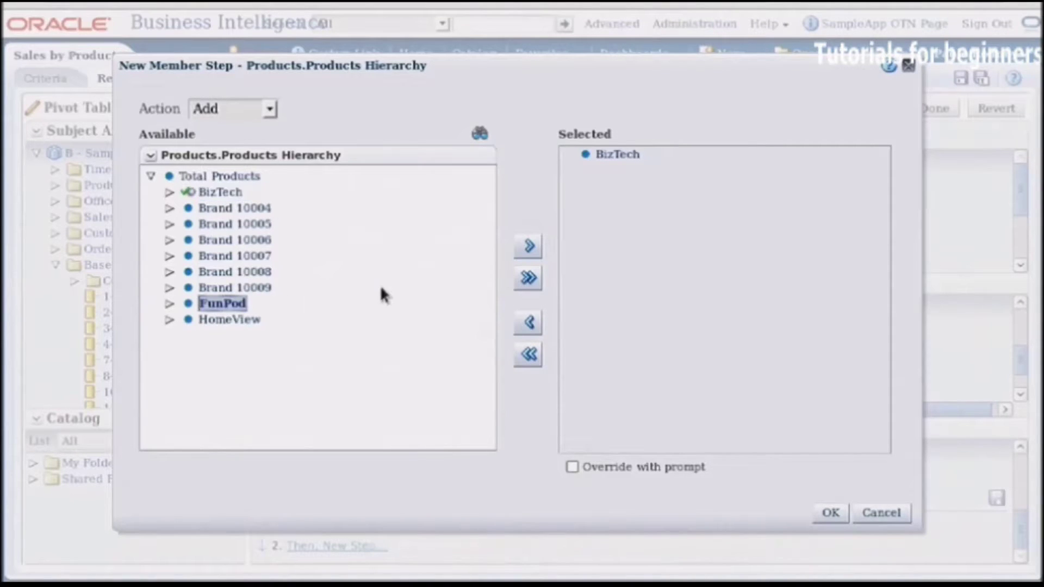
click(530, 247)
click(231, 320)
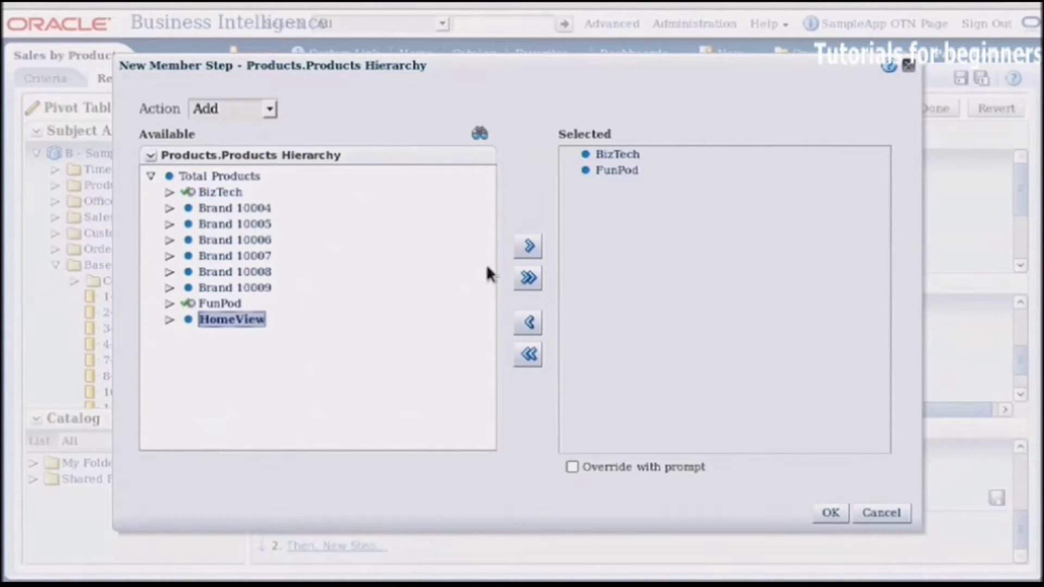
click(526, 247)
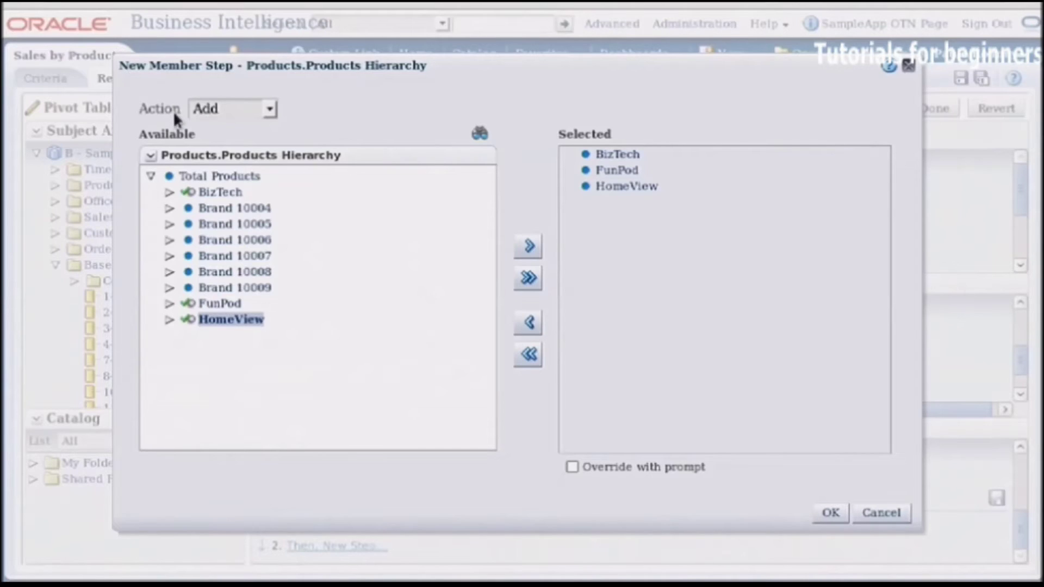
- Set the new member step's action to Keep only and confirm the step
click(269, 110)
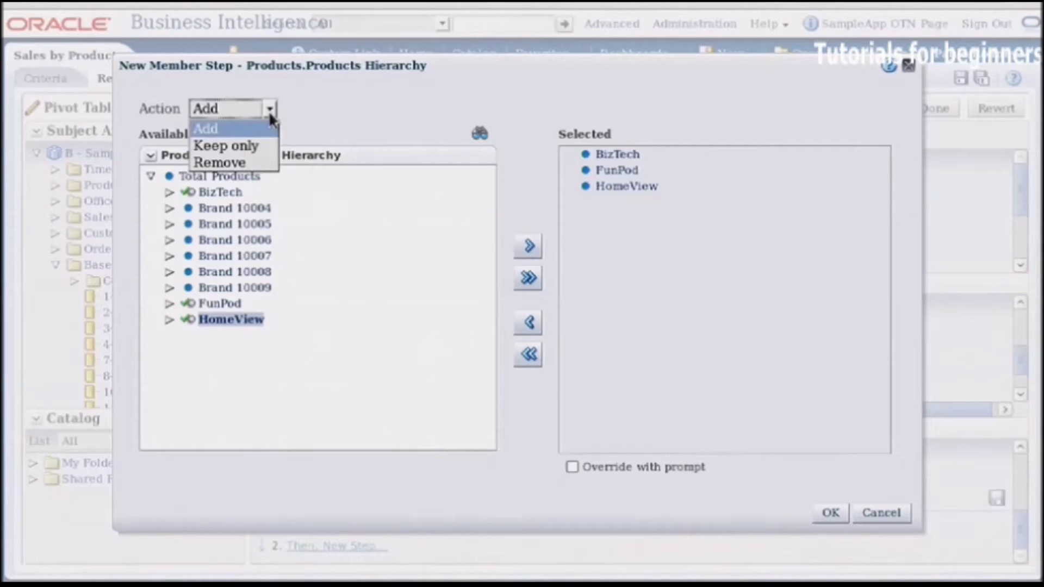
click(253, 144)
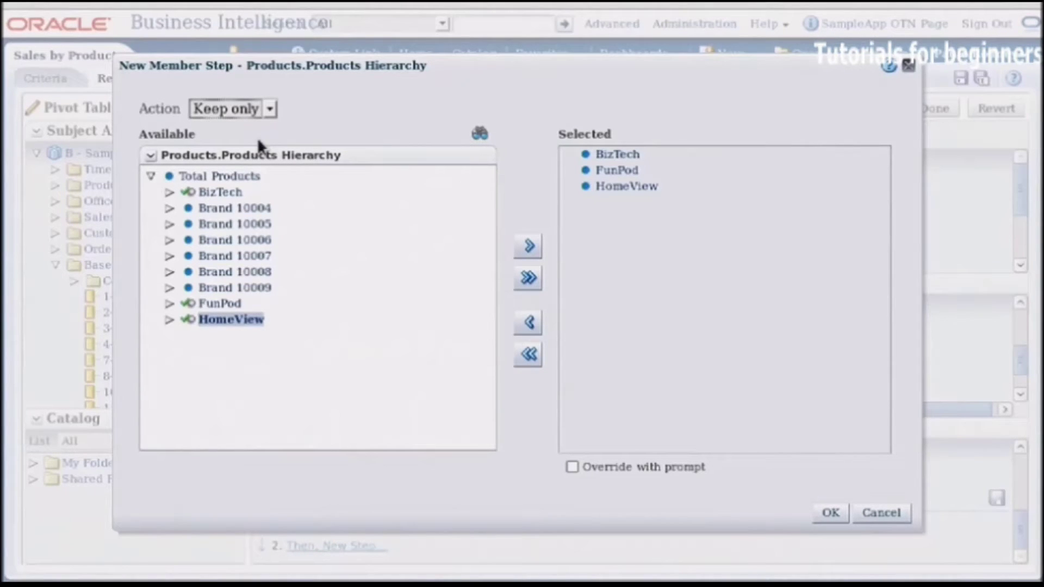
click(833, 510)
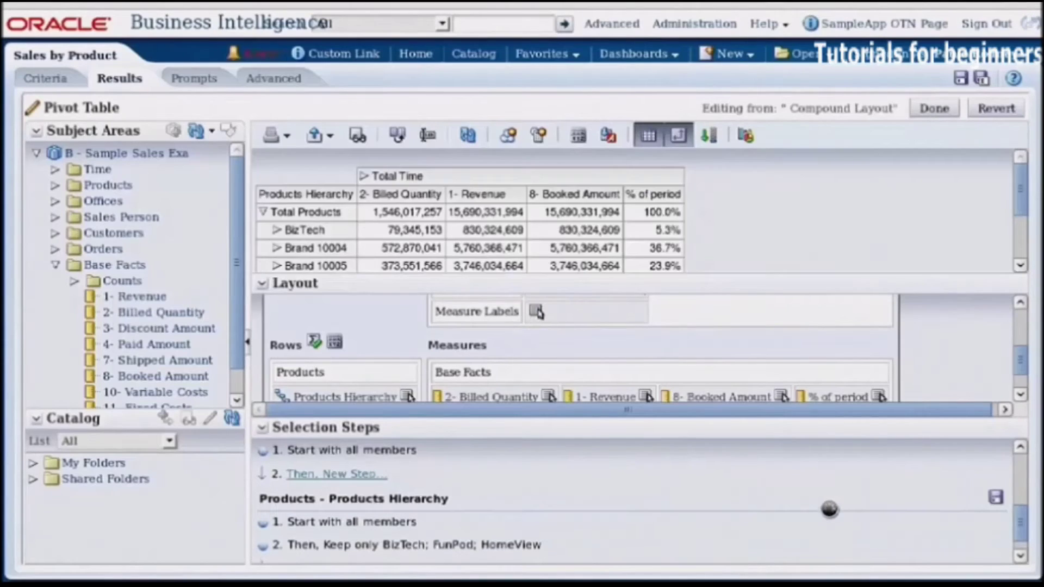
- Finish editing the pivot table and save the Sales by Product analysis
click(926, 108)
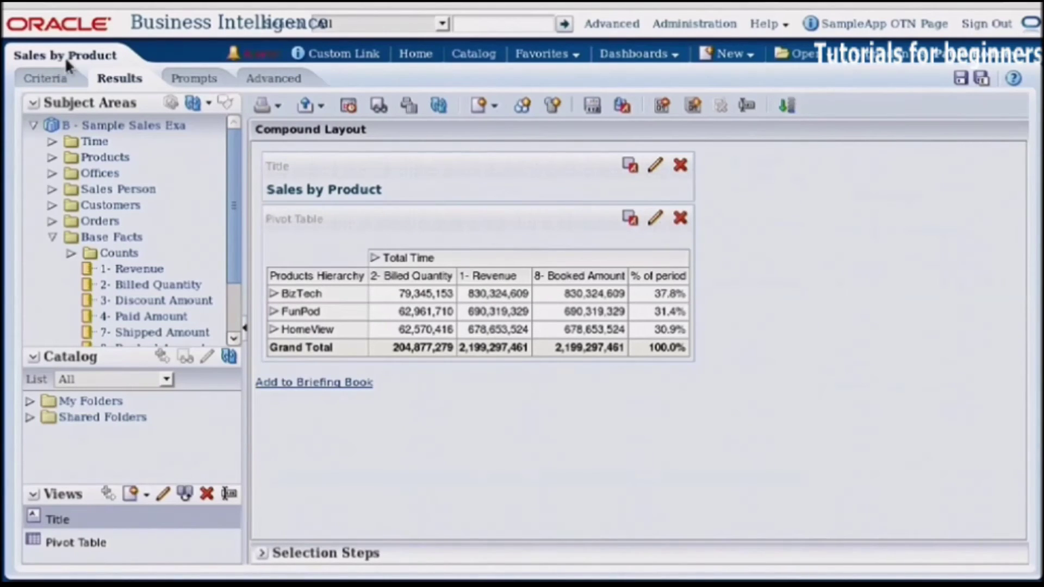
click(961, 80)
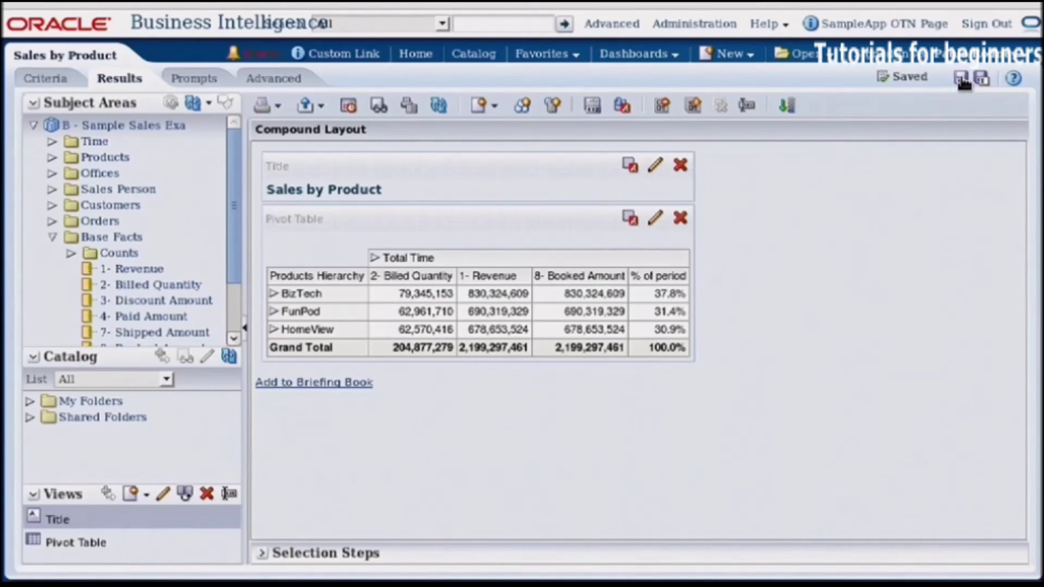